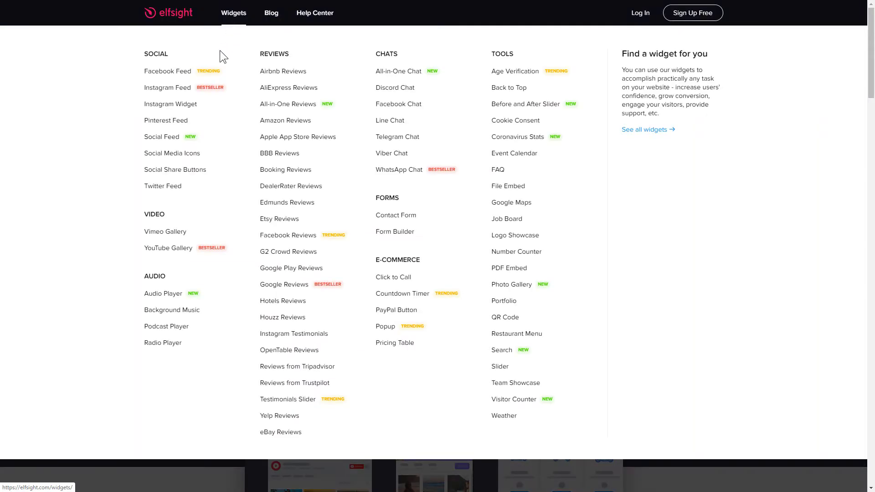
Open the Social Share Buttons widget page from the Widgets menu's Social section
{"action": "left_click", "coordinate": [171, 171]}
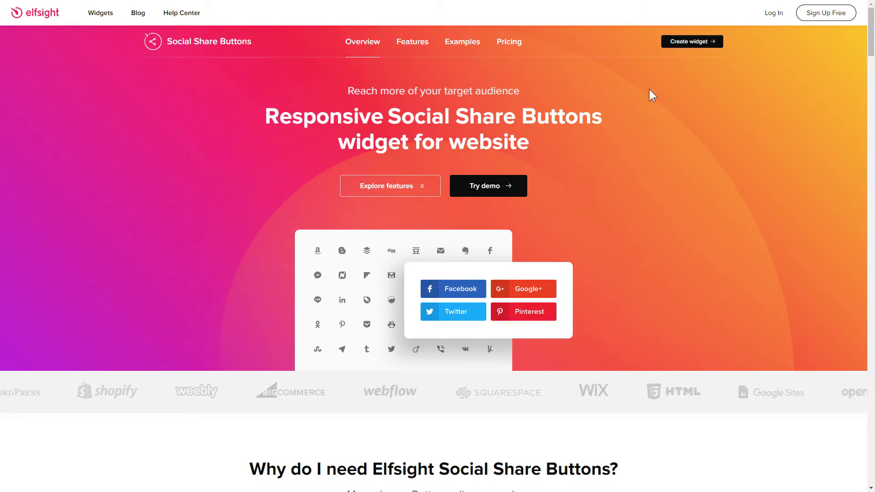
Start a new widget, preview Floating and Small Buttons, then pick the Inline Buttons template
{"action": "left_click", "coordinate": [689, 44]}
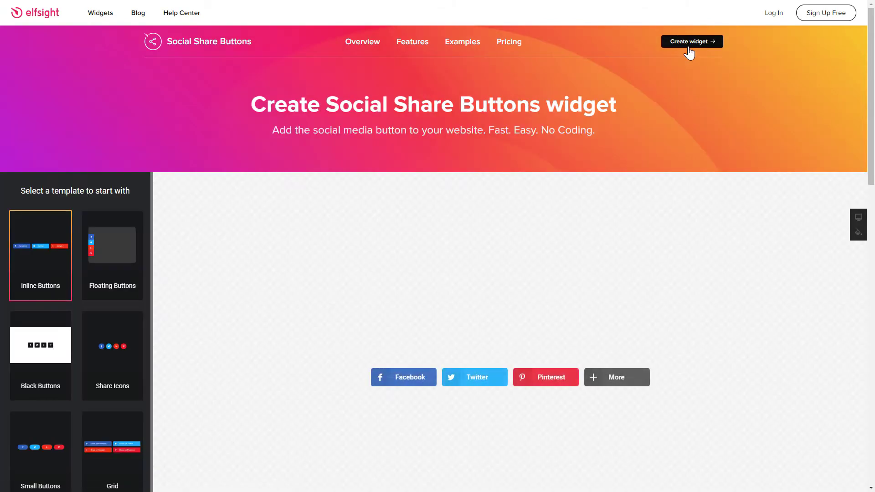
{"action": "left_click_drag", "start_coordinate": [868, 130], "coordinate": [868, 176]}
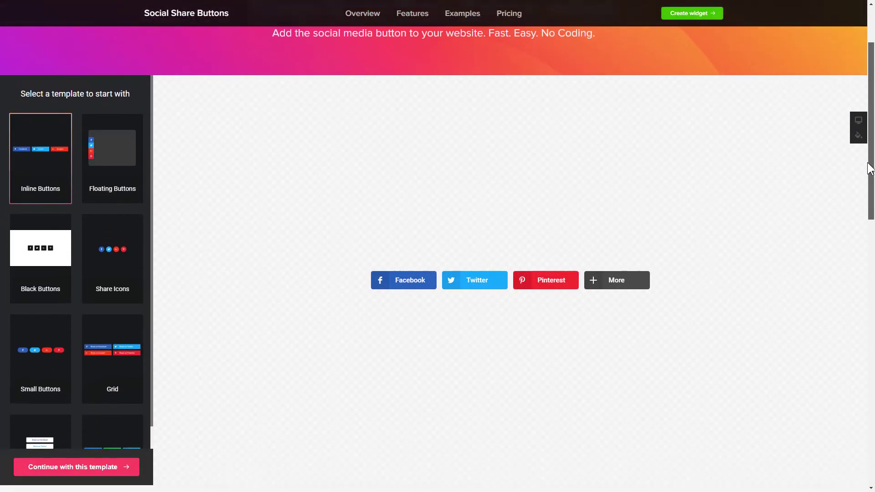
{"action": "left_click", "coordinate": [112, 143]}
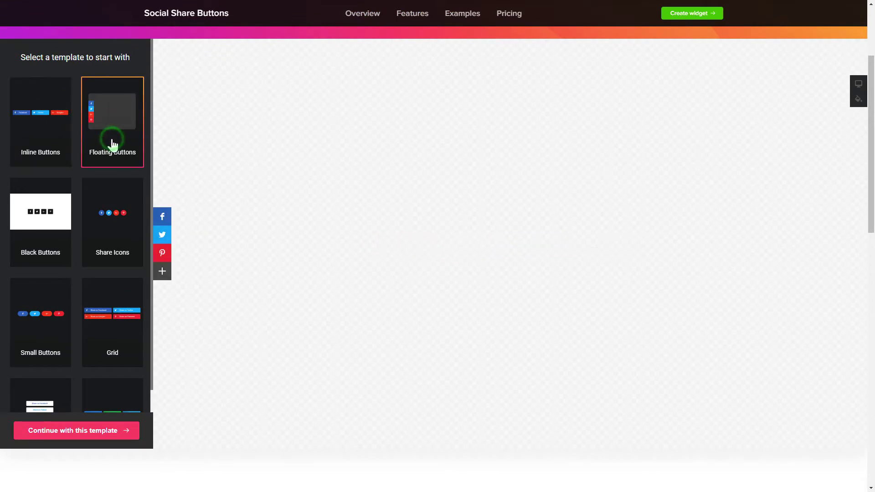
{"action": "left_click", "coordinate": [42, 336]}
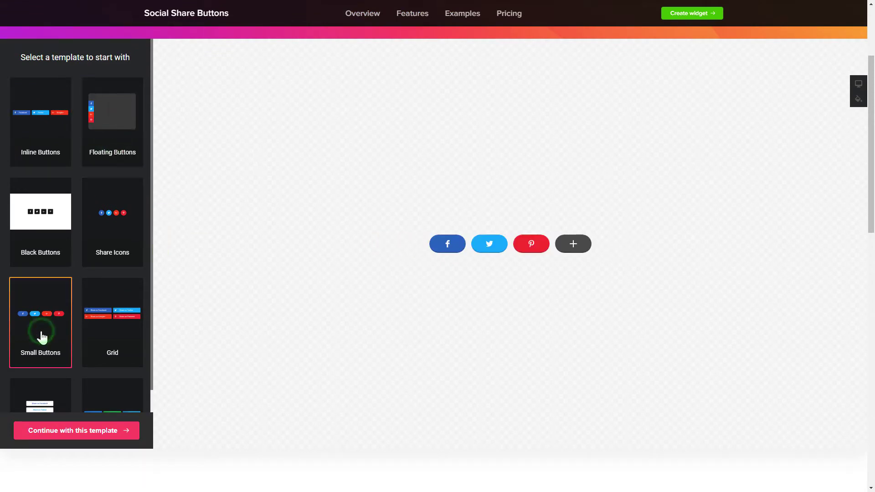
{"action": "left_click", "coordinate": [41, 141]}
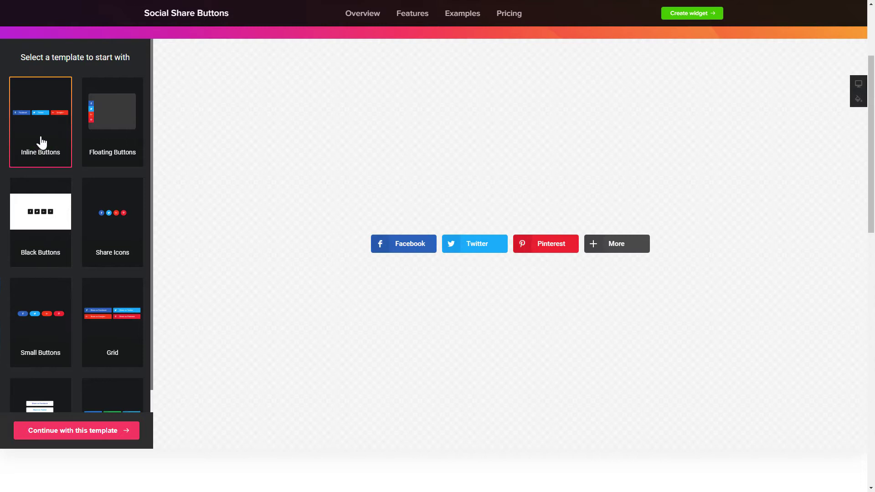
Continue with the template and review the Facebook network's selectable social networks
{"action": "left_click", "coordinate": [76, 435]}
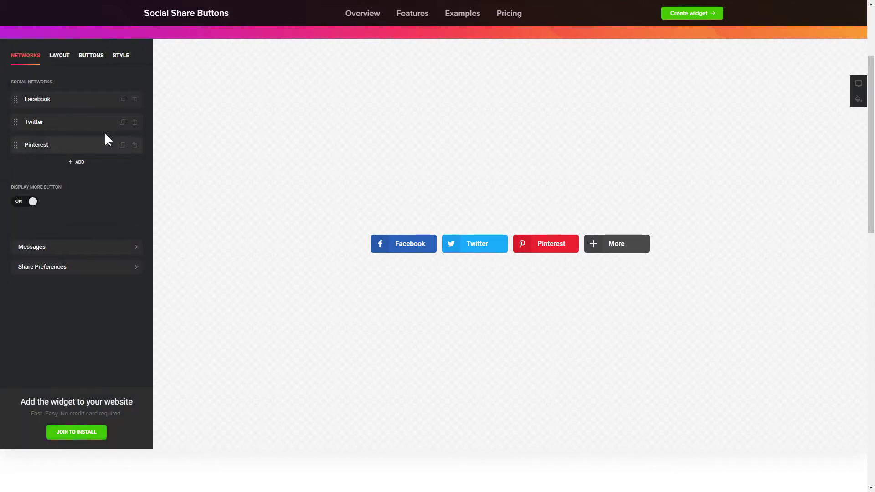
{"action": "left_click", "coordinate": [103, 99]}
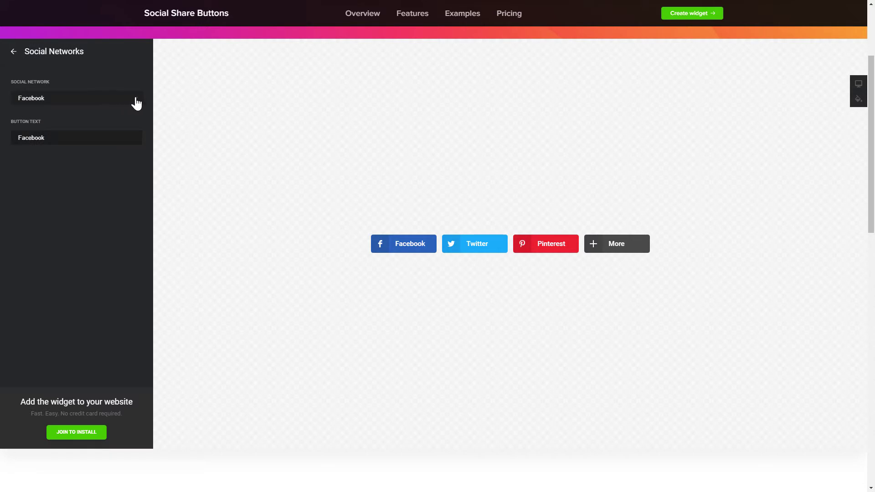
{"action": "left_click", "coordinate": [136, 103]}
{"action": "left_click_drag", "start_coordinate": [138, 116], "coordinate": [135, 183]}
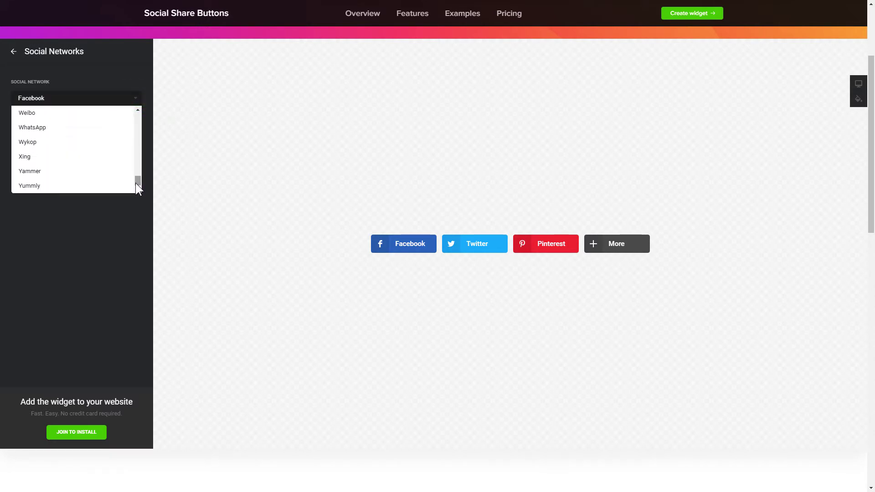
{"action": "left_click", "coordinate": [13, 53]}
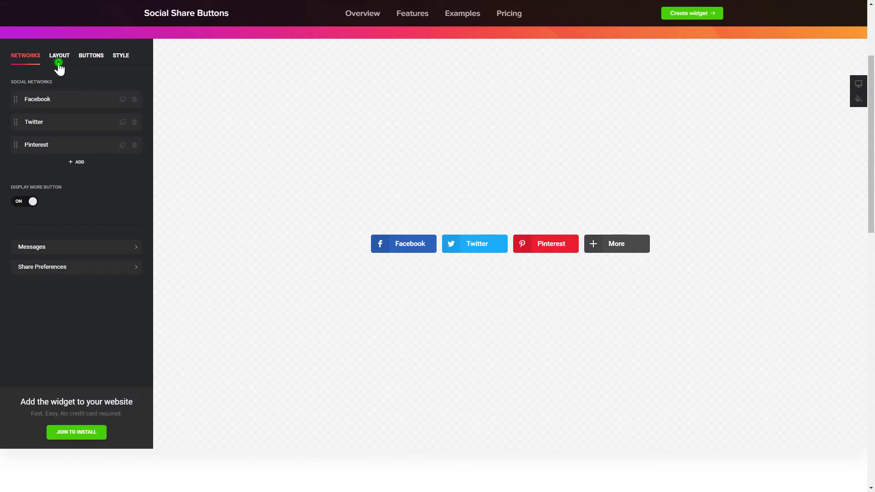
Set the layout to Floating on the Right, and review the Buttons and Style options
{"action": "left_click", "coordinate": [59, 64]}
{"action": "left_click", "coordinate": [108, 105]}
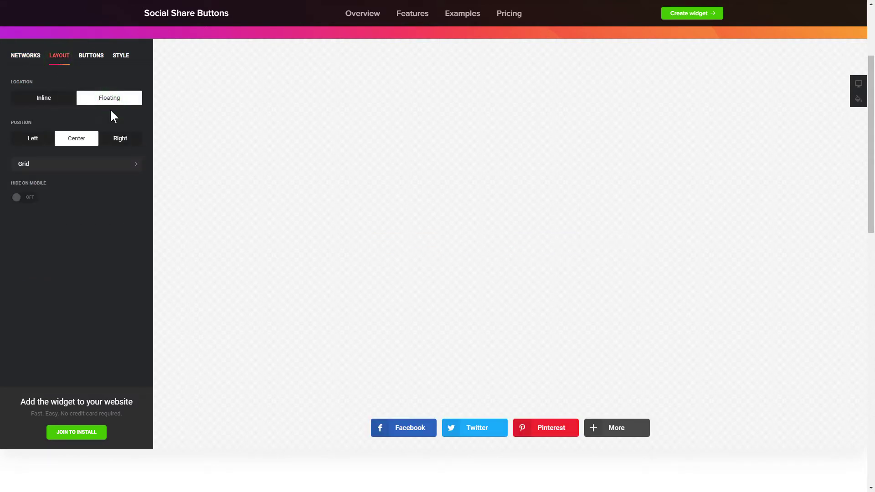
{"action": "left_click", "coordinate": [120, 148]}
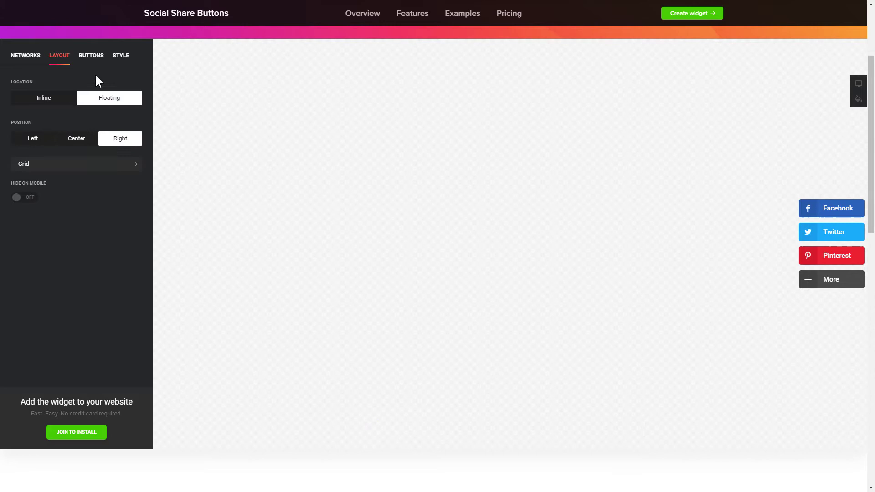
{"action": "left_click", "coordinate": [90, 62]}
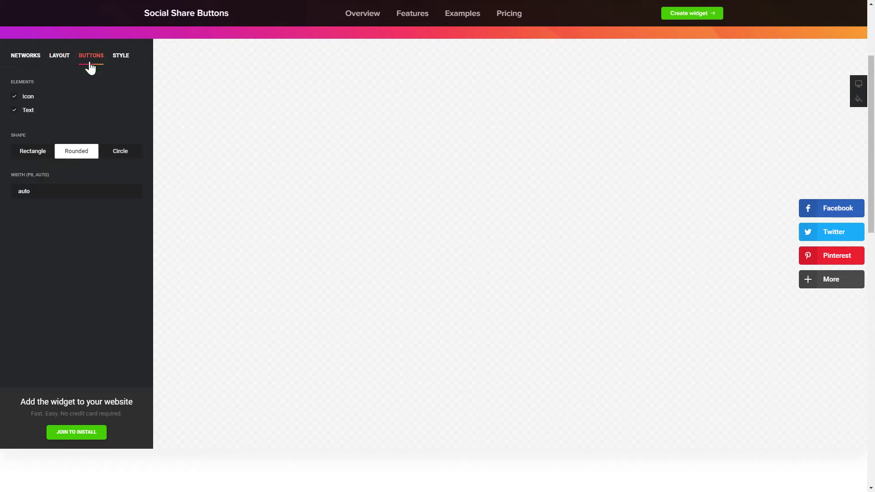
{"action": "left_click", "coordinate": [120, 69]}
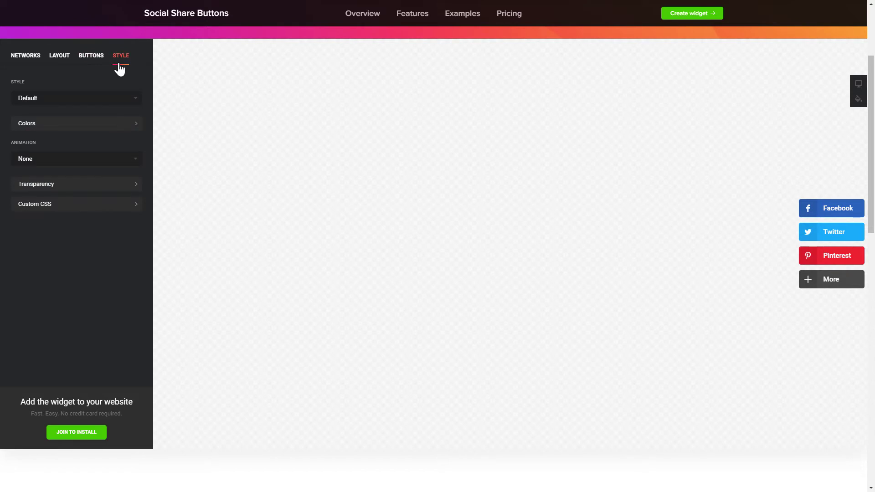
{"action": "left_click", "coordinate": [26, 59]}
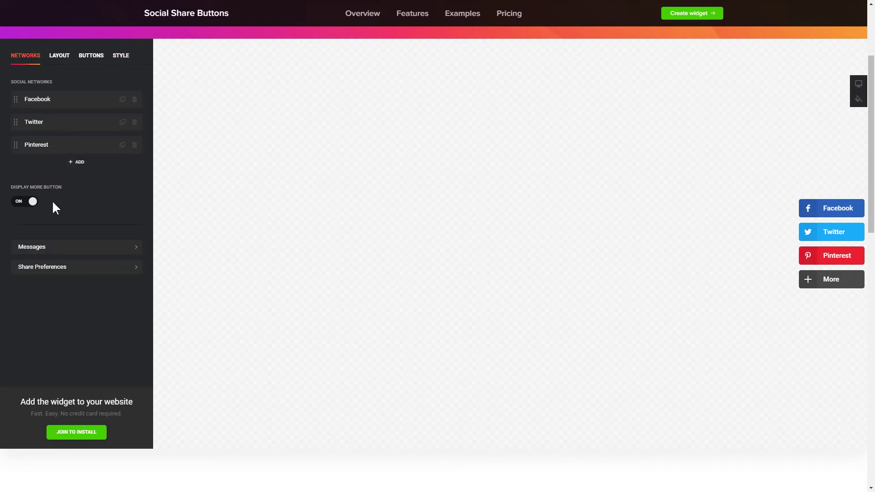
Sign up for an Elfsight account with an email and password via Join to Install
{"action": "left_click", "coordinate": [76, 433]}
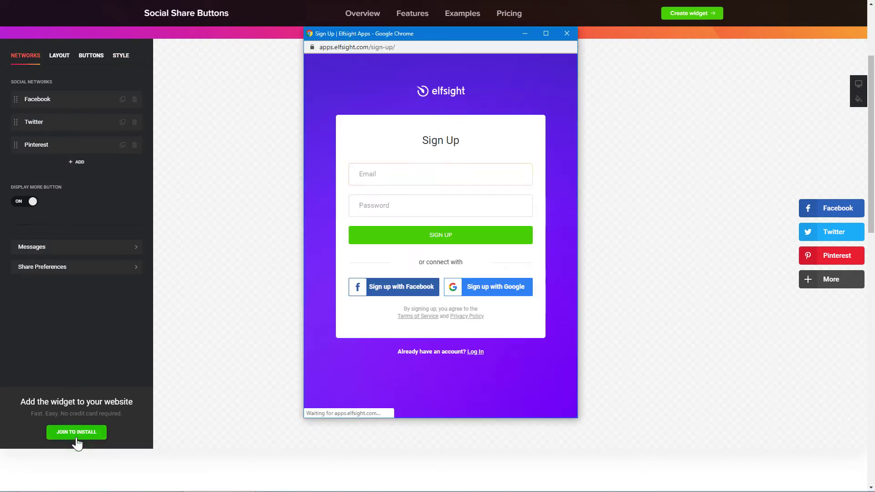
{"action": "left_click", "coordinate": [506, 174]}
{"action": "type", "text": "exam"}
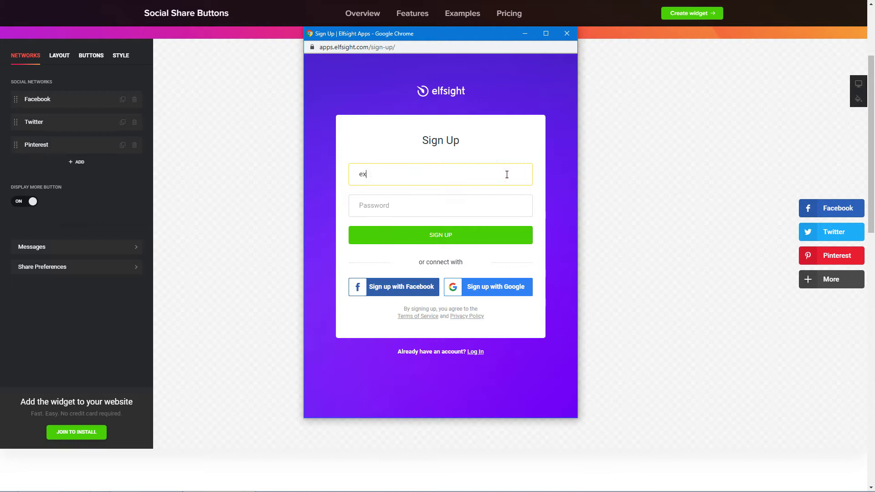
{"action": "type", "text": "ple@elfsight.com"}
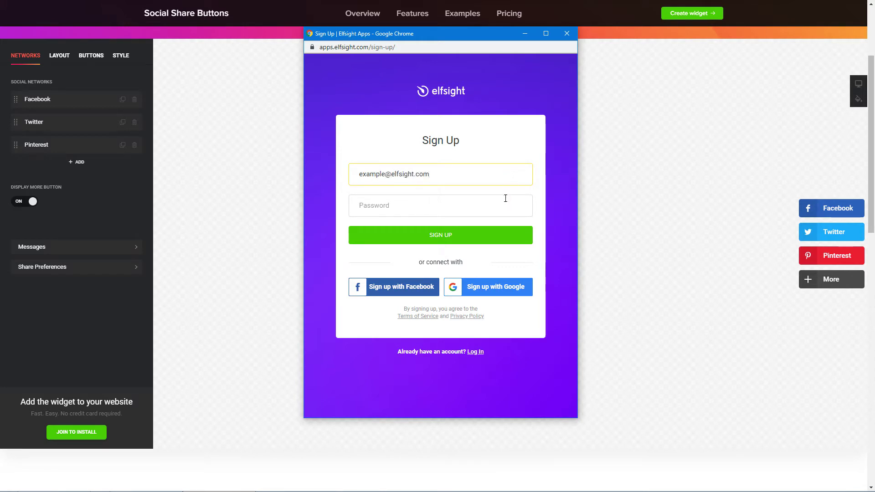
{"action": "left_click", "coordinate": [504, 205]}
{"action": "type", "text": "password"}
{"action": "left_click", "coordinate": [445, 241]}
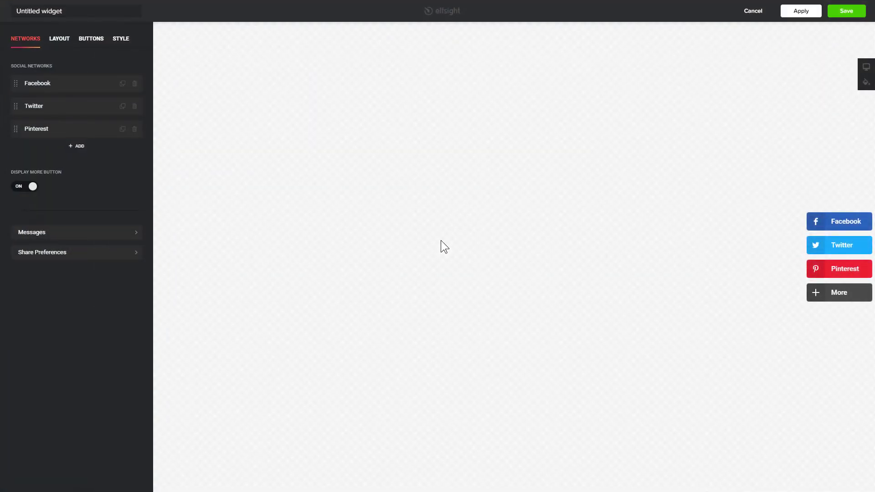
Save the share buttons widget to reach the plan selection page
{"action": "left_click", "coordinate": [846, 13]}
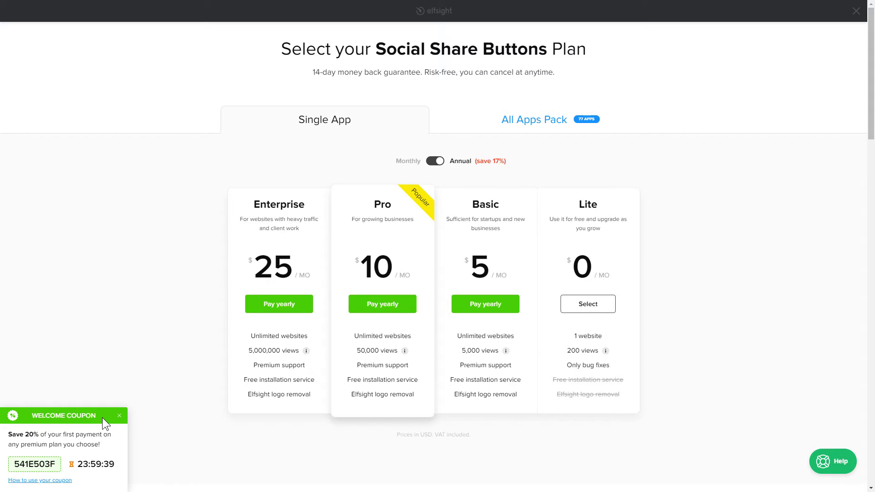
Pick the free Lite plan, copy the embed code, and open Blogger's theme Edit HTML
{"action": "left_click", "coordinate": [588, 311]}
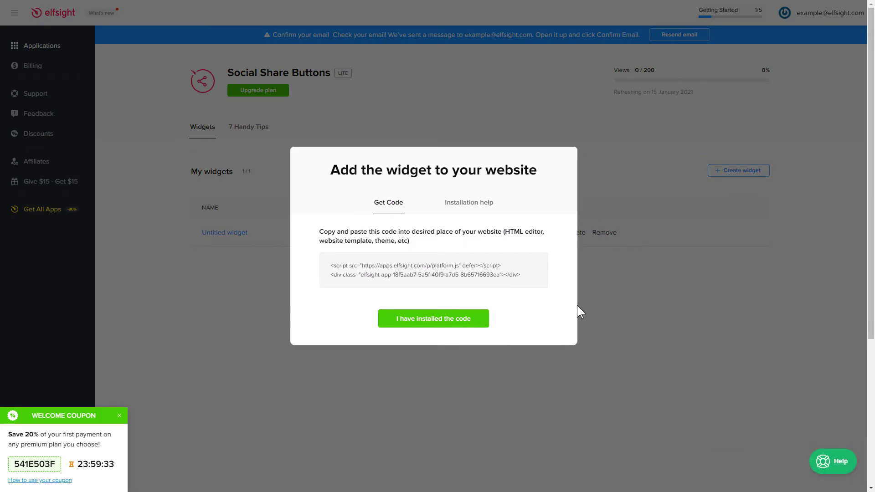
{"action": "left_click", "coordinate": [532, 281]}
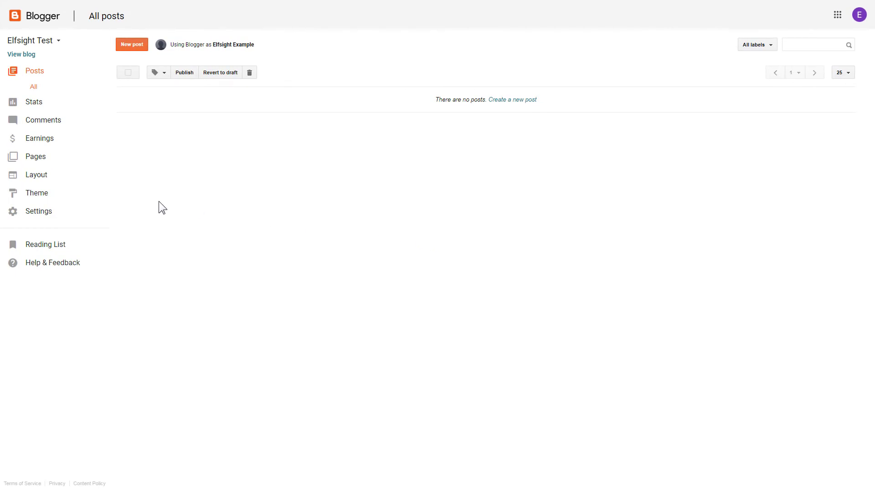
{"action": "left_click", "coordinate": [60, 194]}
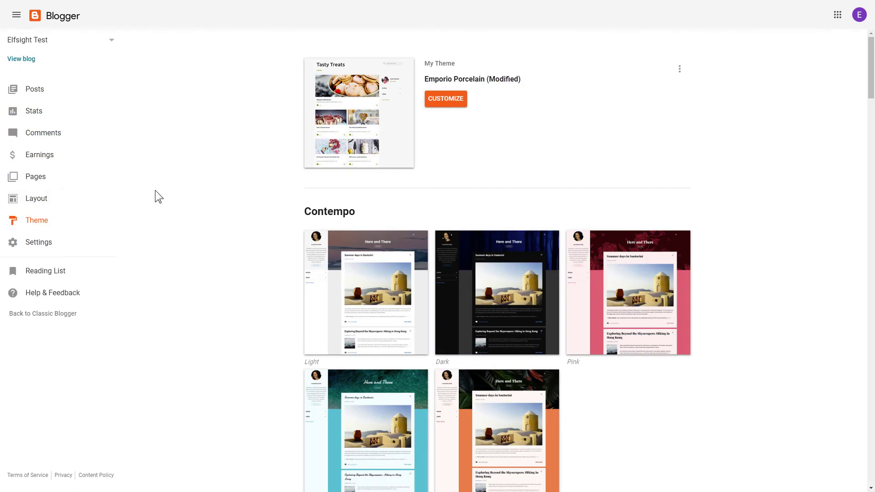
{"action": "left_click", "coordinate": [679, 71]}
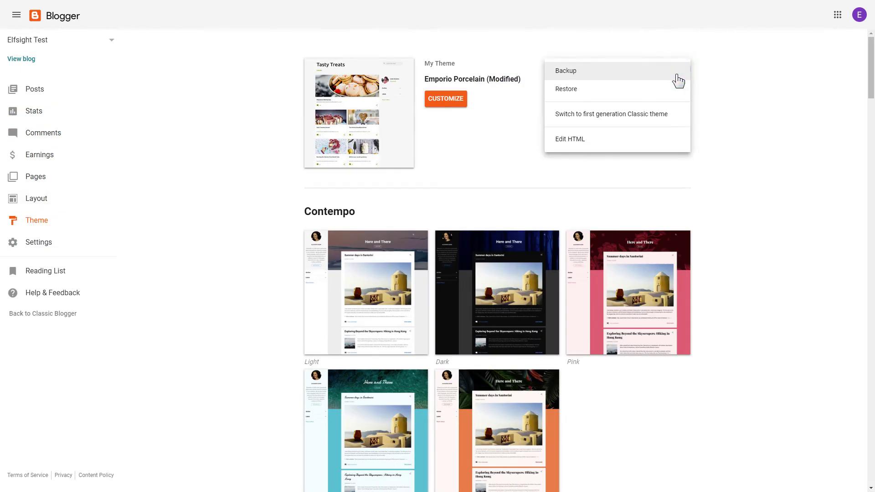
{"action": "left_click", "coordinate": [660, 140]}
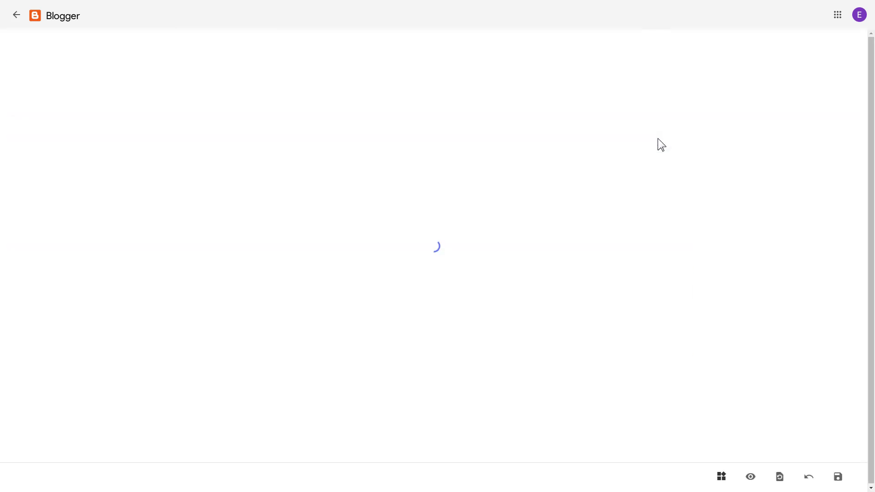
{"action": "left_click_drag", "start_coordinate": [862, 41], "coordinate": [864, 310]}
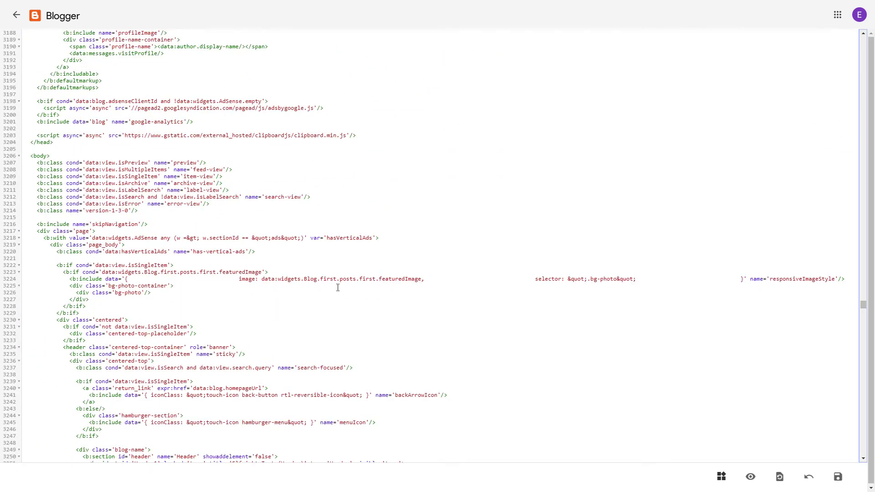
Paste the Elfsight embed code on a new line after <div class='page'>
{"action": "left_click", "coordinate": [112, 232]}
{"action": "key", "text": "Return"}
{"action": "key", "text": "Return"}
{"action": "key", "text": "Return"}
{"action": "right_click", "coordinate": [114, 243]}
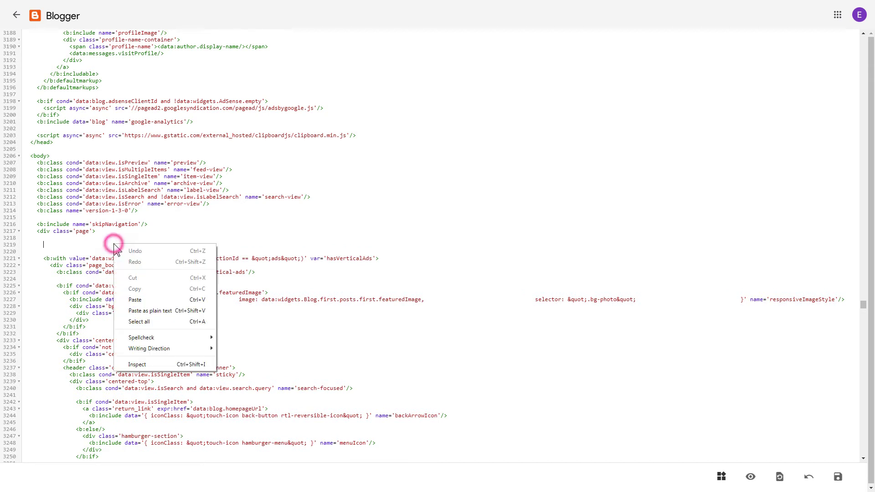
{"action": "left_click", "coordinate": [163, 297]}
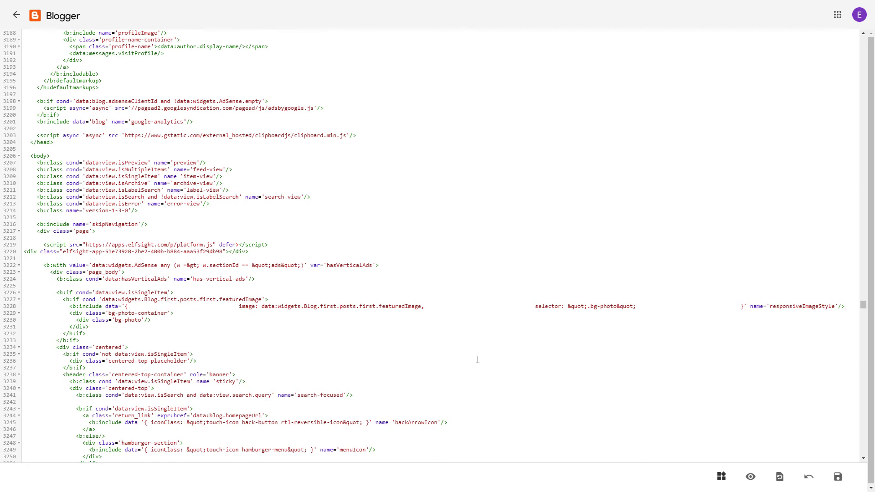
Save the Blogger theme HTML containing the Elfsight embed code
{"action": "left_click", "coordinate": [839, 481]}
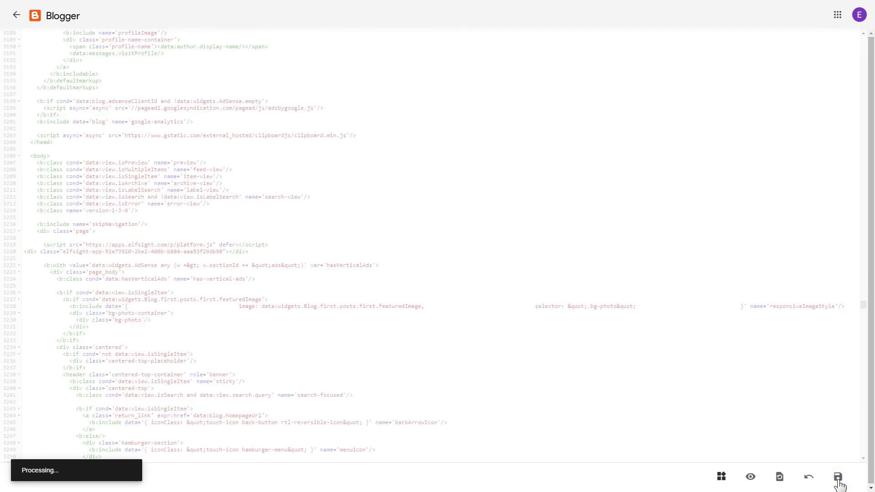